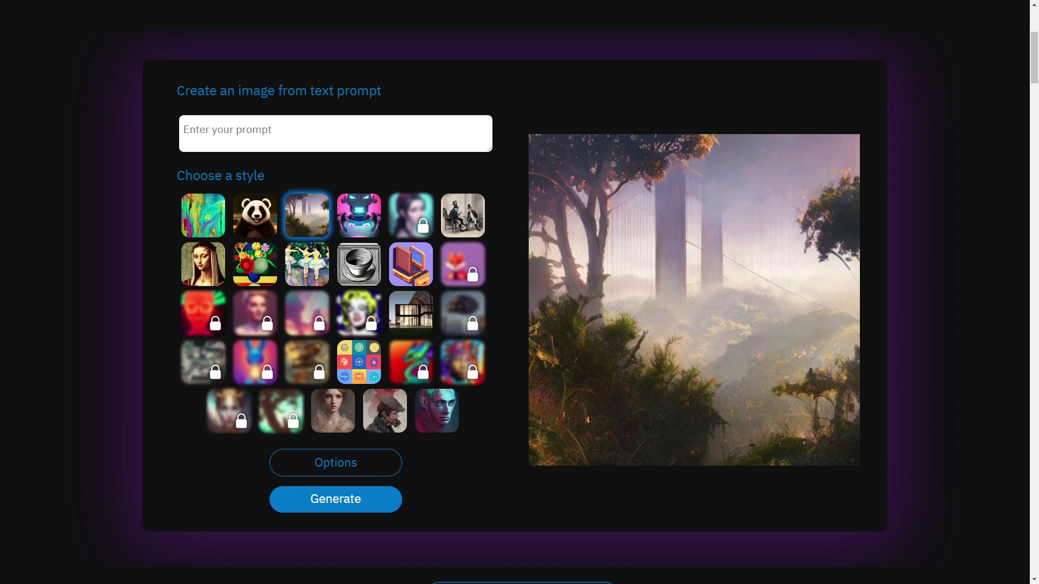
Paste 'landscape with garden and trees and lake' into the empty DeepAI prompt box
{"action": "scroll", "coordinate": [819, 157], "scroll_direction": "up", "scroll_amount": 5}
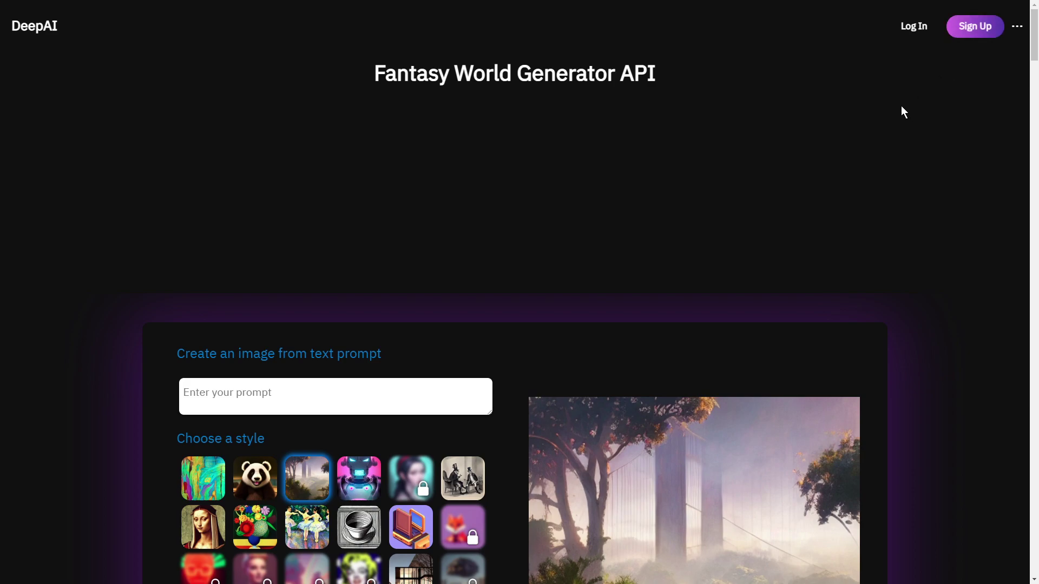
{"action": "scroll", "coordinate": [901, 106], "scroll_direction": "down", "scroll_amount": 5}
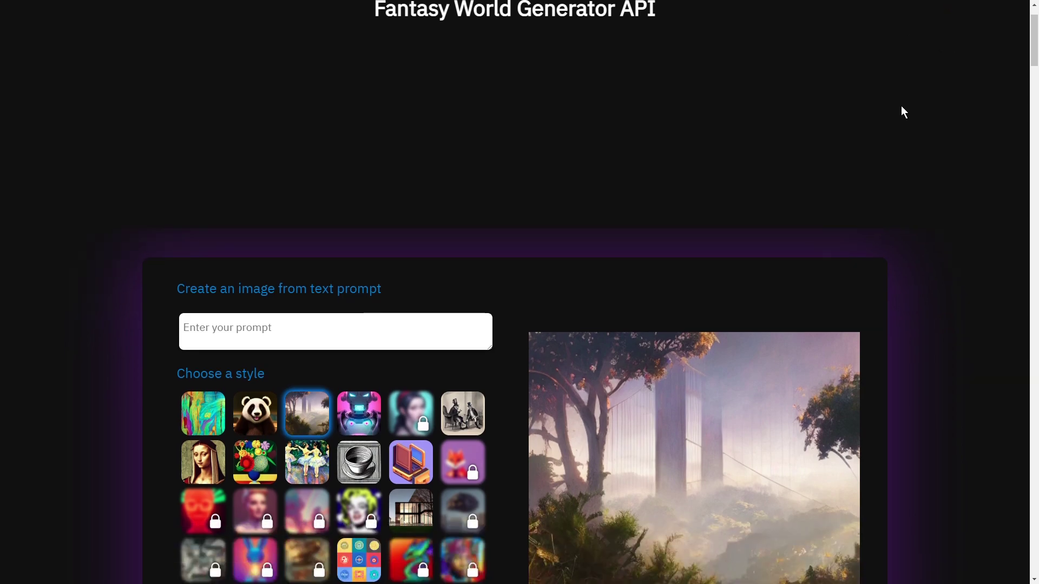
{"action": "scroll", "coordinate": [900, 104], "scroll_direction": "up", "scroll_amount": 5}
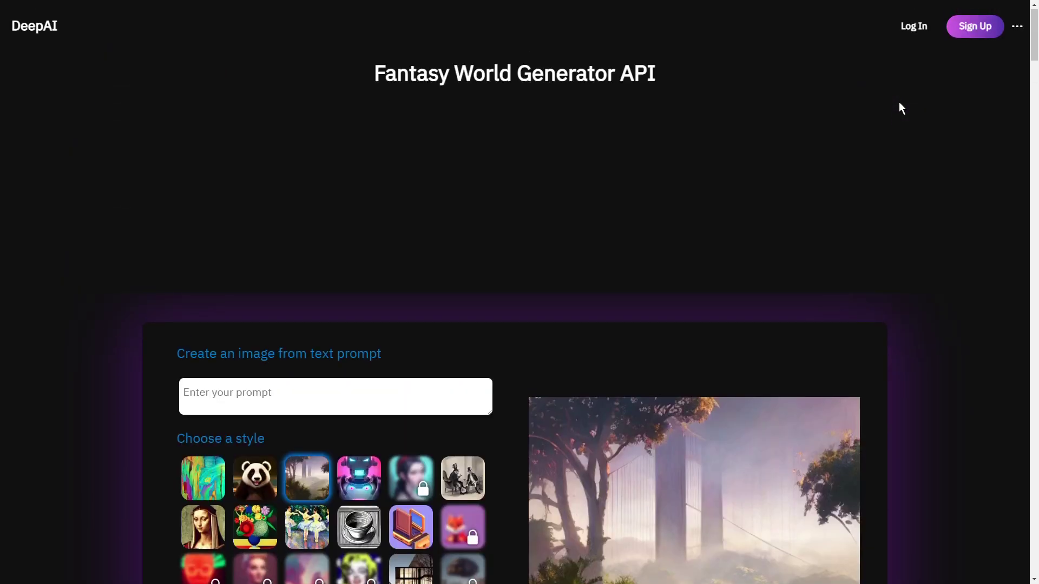
{"action": "scroll", "coordinate": [543, 167], "scroll_direction": "down", "scroll_amount": 3}
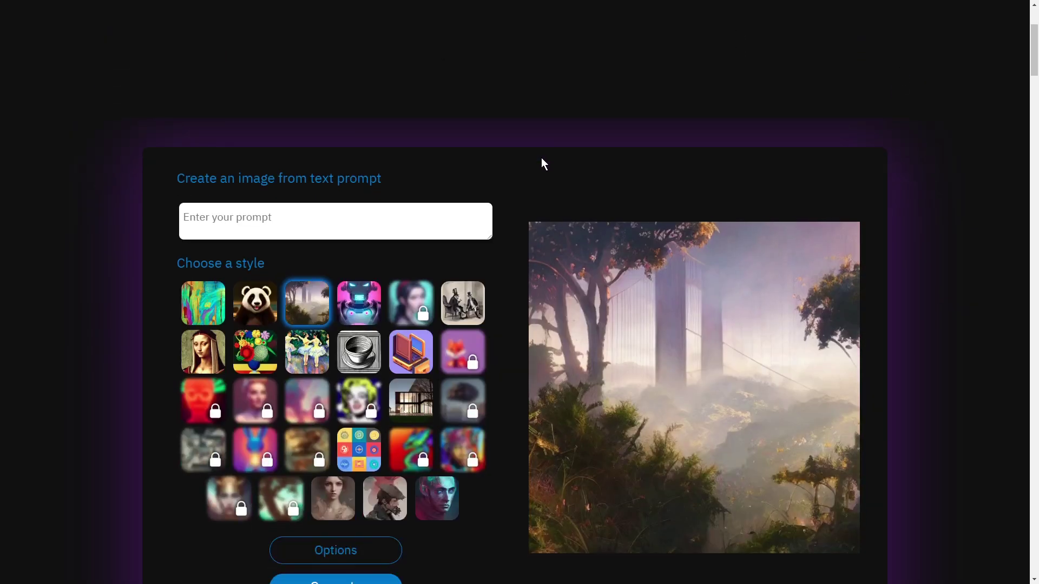
{"action": "scroll", "coordinate": [721, 122], "scroll_direction": "up", "scroll_amount": 3}
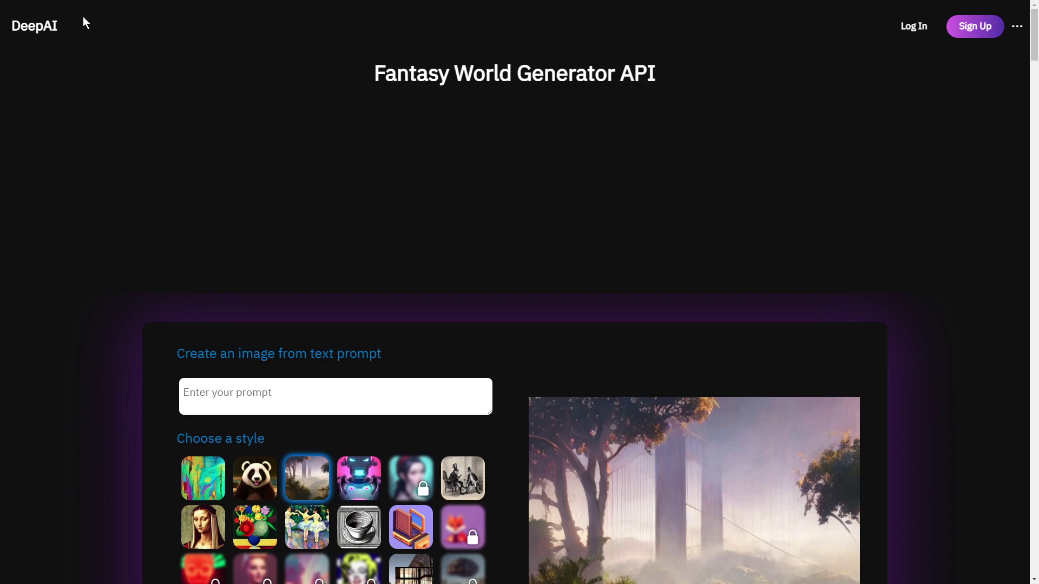
{"action": "scroll", "coordinate": [576, 158], "scroll_direction": "down", "scroll_amount": 1}
{"action": "scroll", "coordinate": [577, 162], "scroll_direction": "down", "scroll_amount": 3}
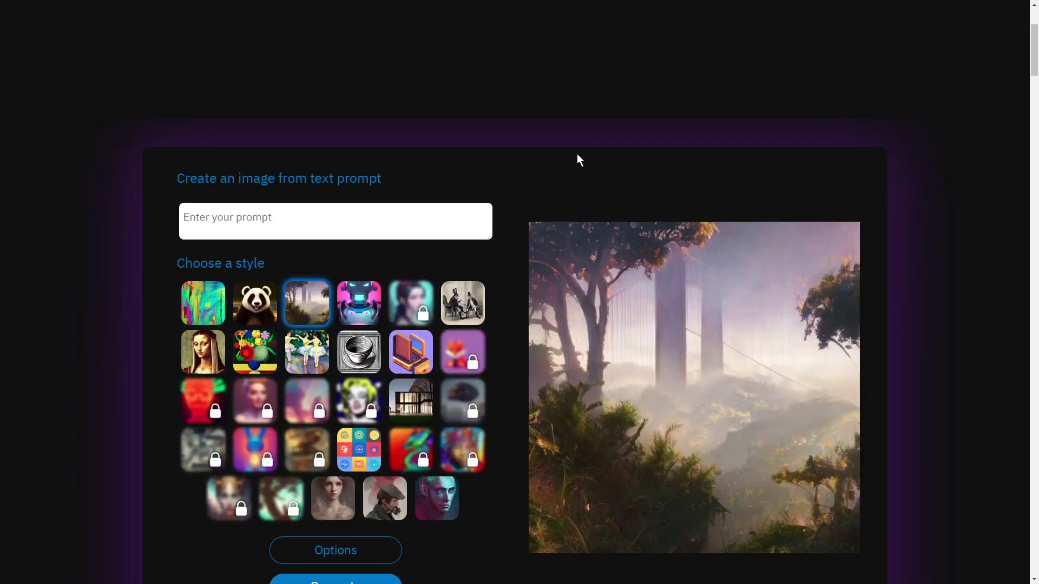
{"action": "scroll", "coordinate": [577, 154], "scroll_direction": "down", "scroll_amount": 2}
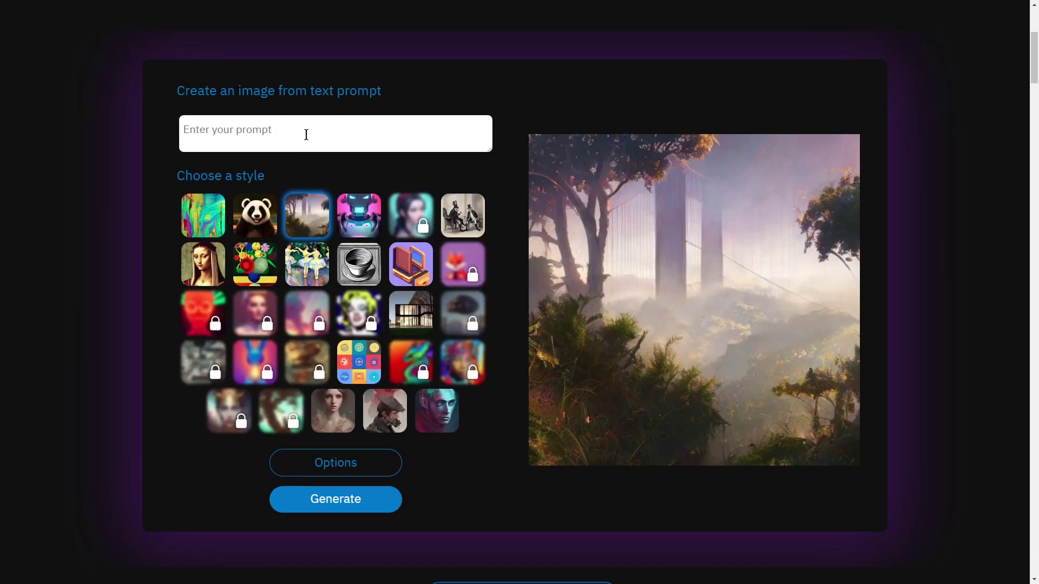
{"action": "left_click", "coordinate": [304, 133]}
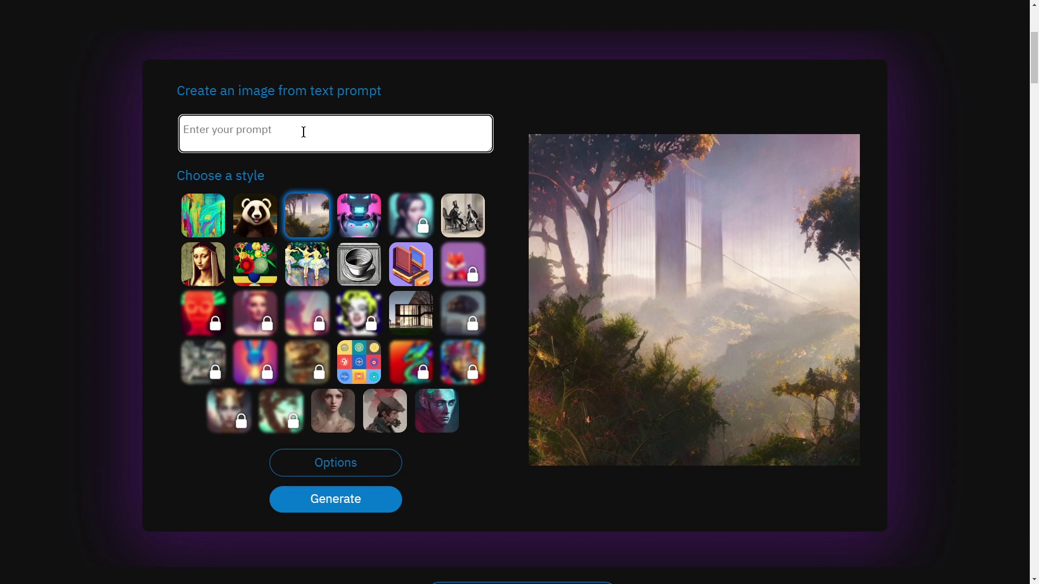
{"action": "type", "text": "landscape with garden and trees and lake"}
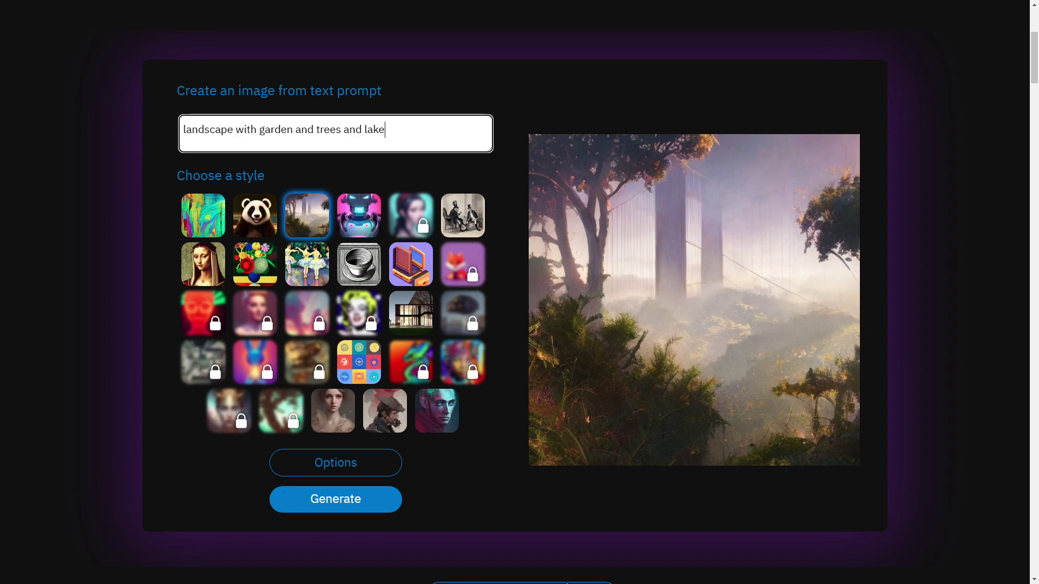
Expand Options to show the Select shape row, keeping the wide landscape shape
{"action": "left_click", "coordinate": [335, 463]}
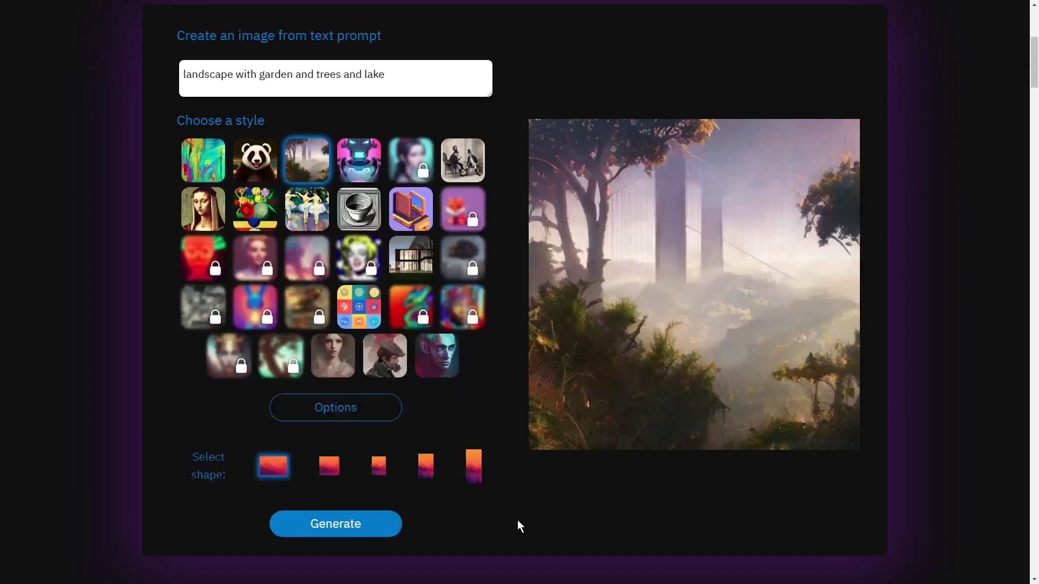
{"action": "scroll", "coordinate": [518, 521], "scroll_direction": "down", "scroll_amount": 3}
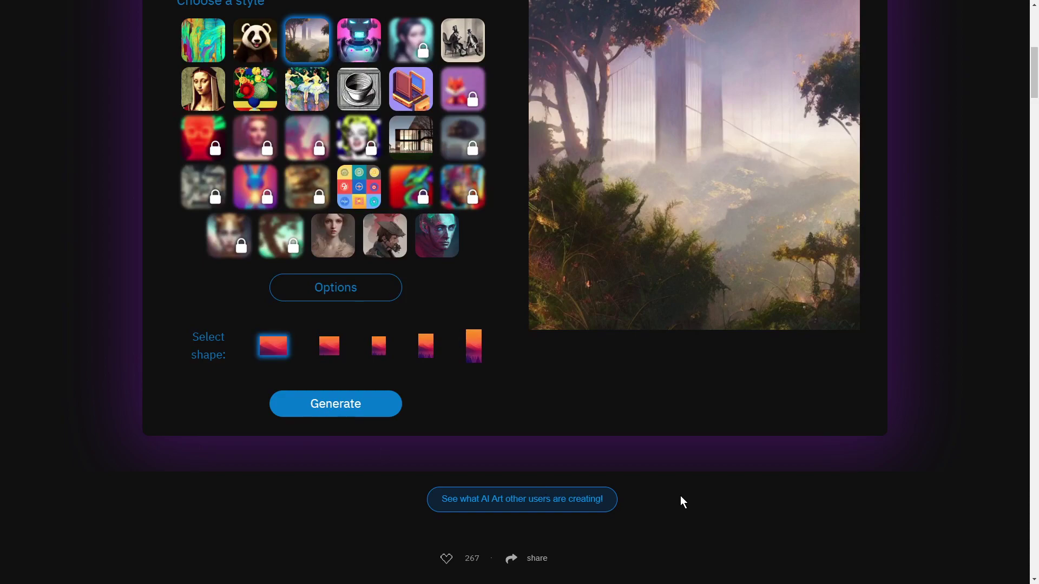
{"action": "scroll", "coordinate": [681, 495], "scroll_direction": "up", "scroll_amount": 3}
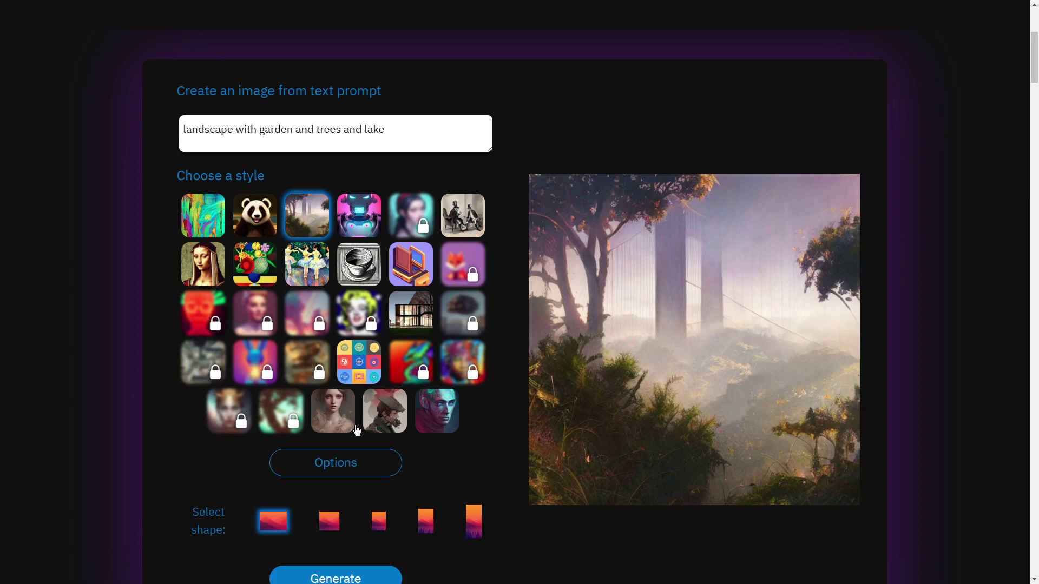
{"action": "scroll", "coordinate": [349, 494], "scroll_direction": "down", "scroll_amount": 2}
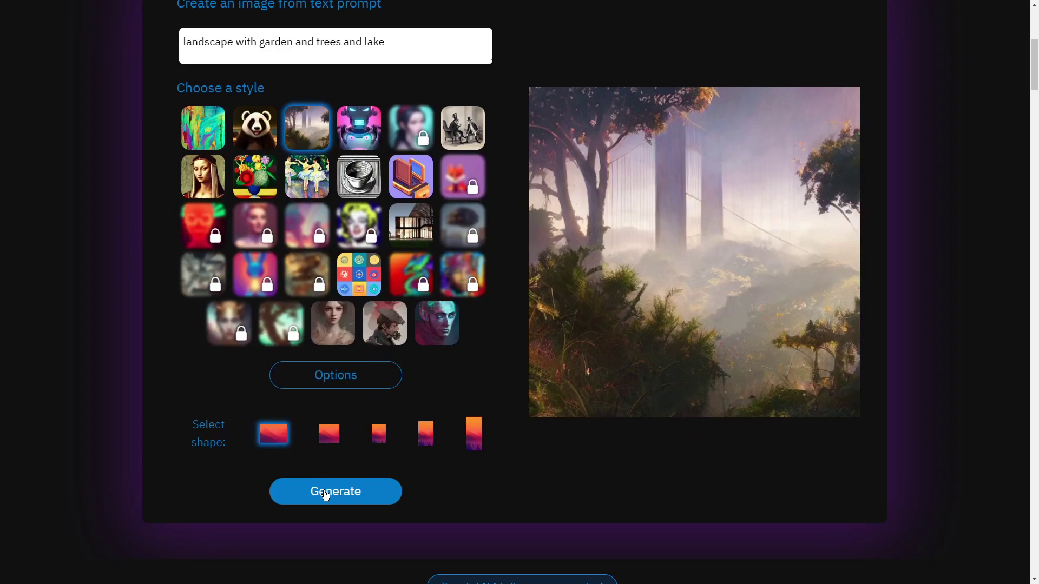
Generate the wide lake-among-trees image from the landscape prompt, then choose Enhance
{"action": "left_click", "coordinate": [324, 490]}
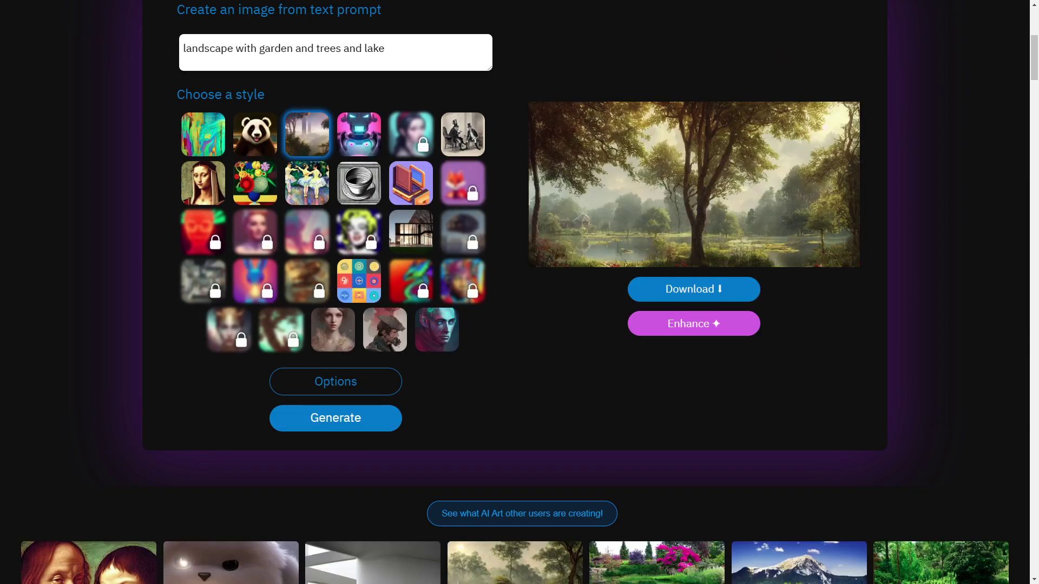
{"action": "scroll", "coordinate": [765, 397], "scroll_direction": "up", "scroll_amount": 2}
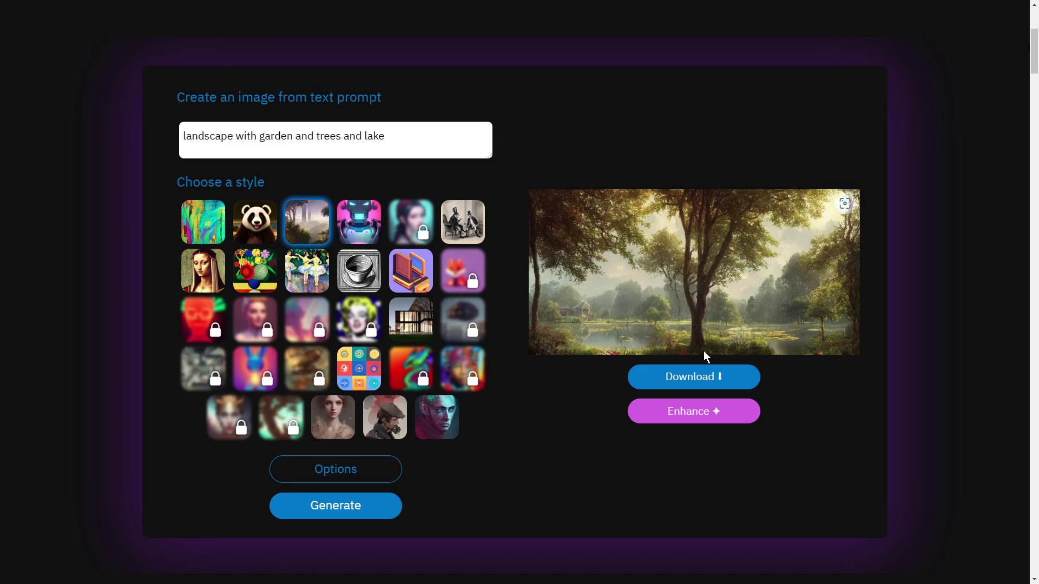
{"action": "left_click", "coordinate": [711, 416]}
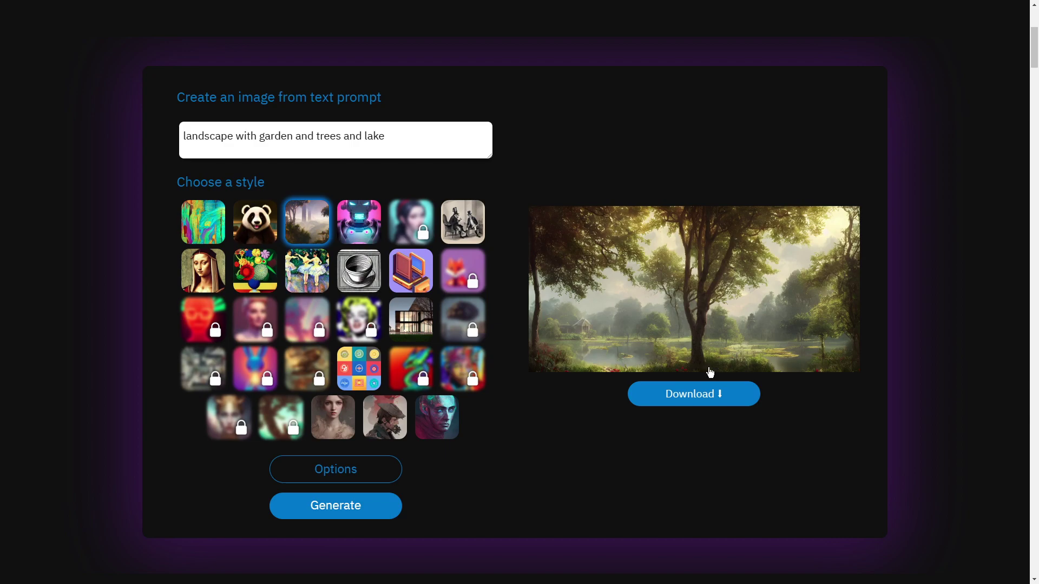
{"action": "mouse_move", "coordinate": [683, 297]}
Switch to the colourful abstract painting style, regenerate the lake landscape, and enhance it
{"action": "left_click", "coordinate": [204, 217]}
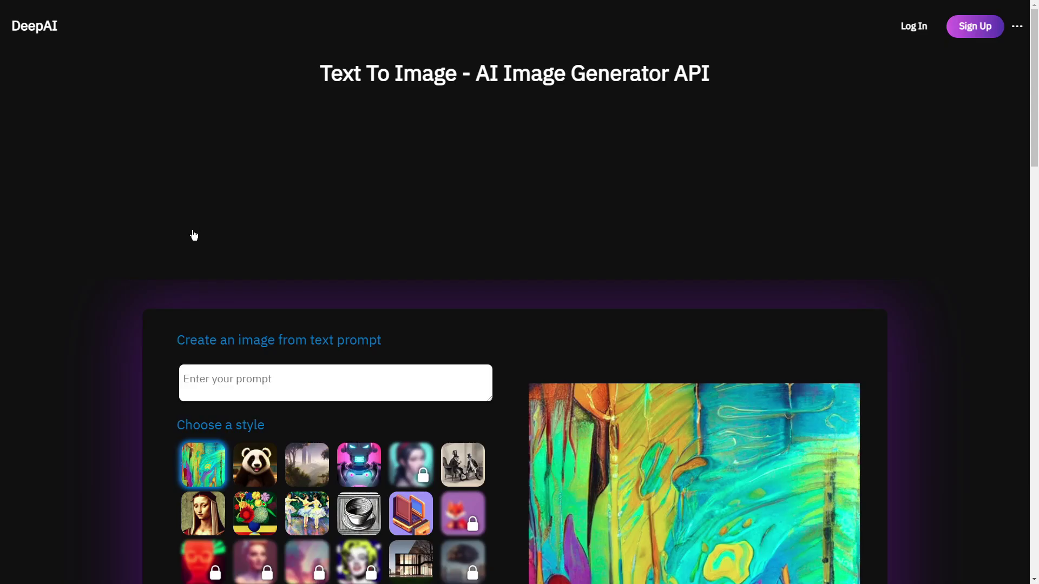
{"action": "scroll", "coordinate": [497, 292], "scroll_direction": "down", "scroll_amount": 3}
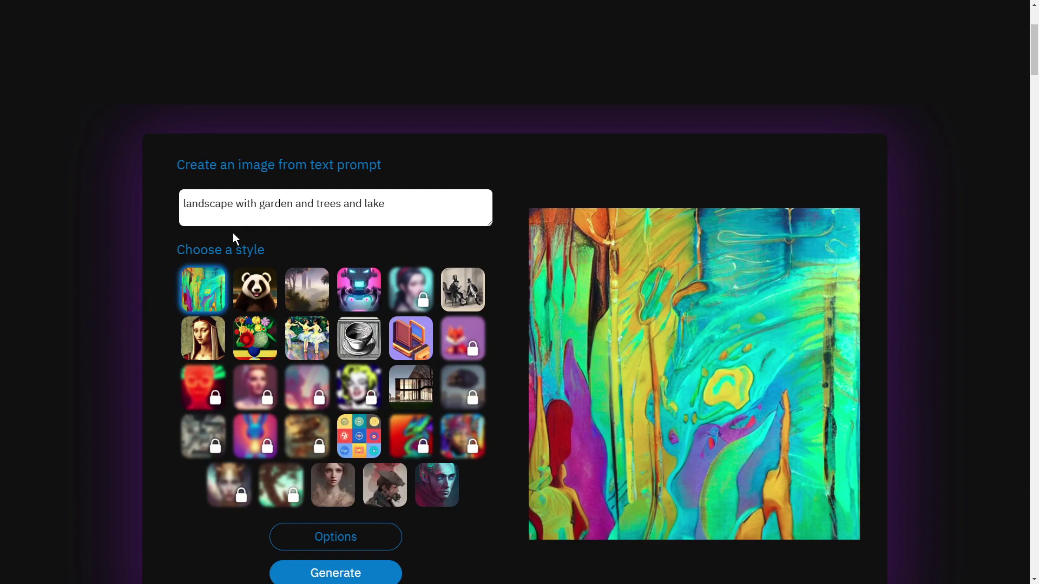
{"action": "scroll", "coordinate": [233, 234], "scroll_direction": "down", "scroll_amount": 2}
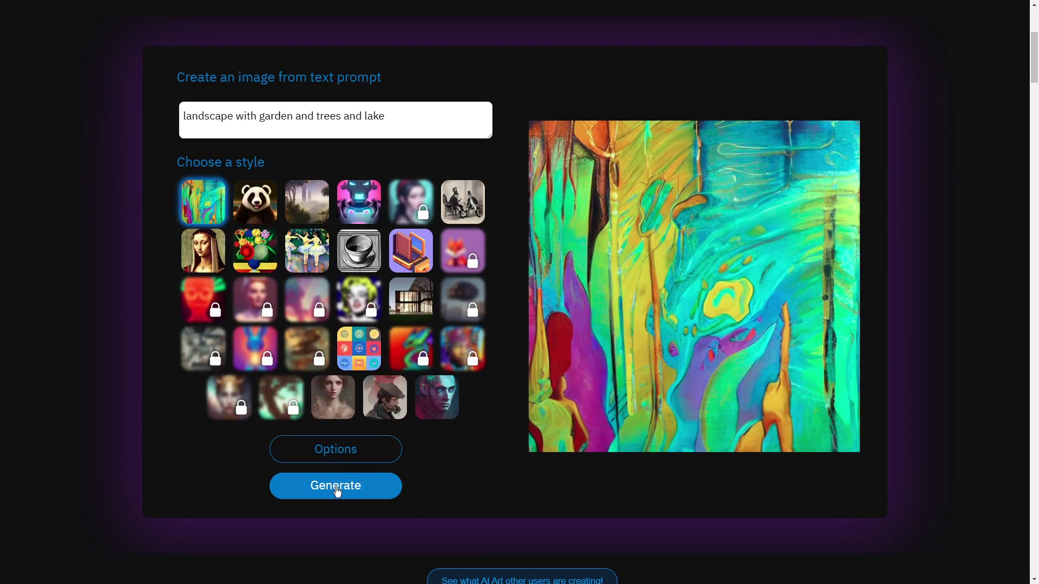
{"action": "scroll", "coordinate": [336, 489], "scroll_direction": "up", "scroll_amount": 1}
{"action": "left_click", "coordinate": [332, 506]}
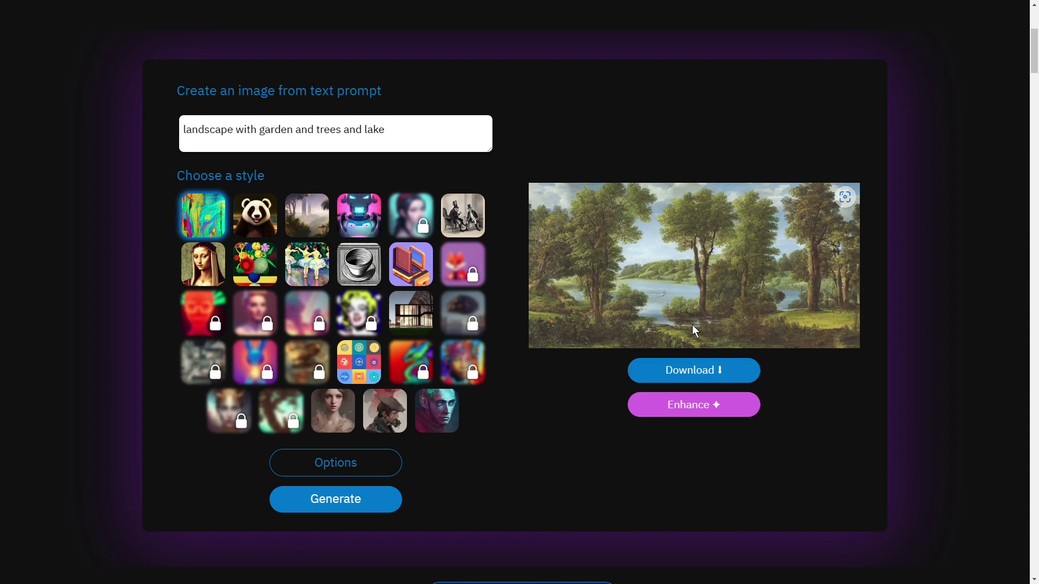
{"action": "left_click", "coordinate": [690, 408]}
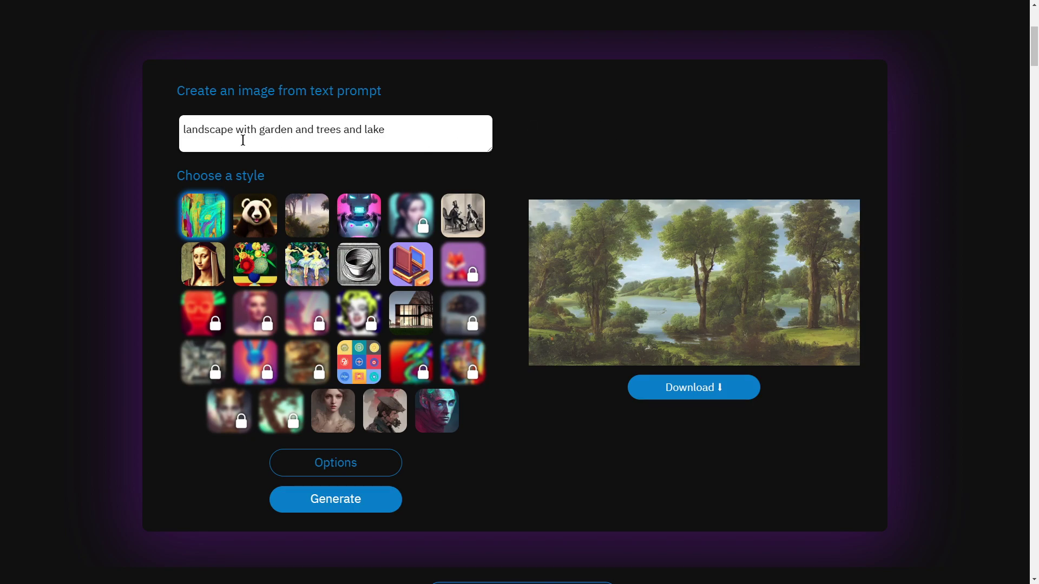
Replace the prompt with 'roses', generate red roses among leaves, then generate again
{"action": "left_click_drag", "start_coordinate": [388, 129], "coordinate": [183, 130]}
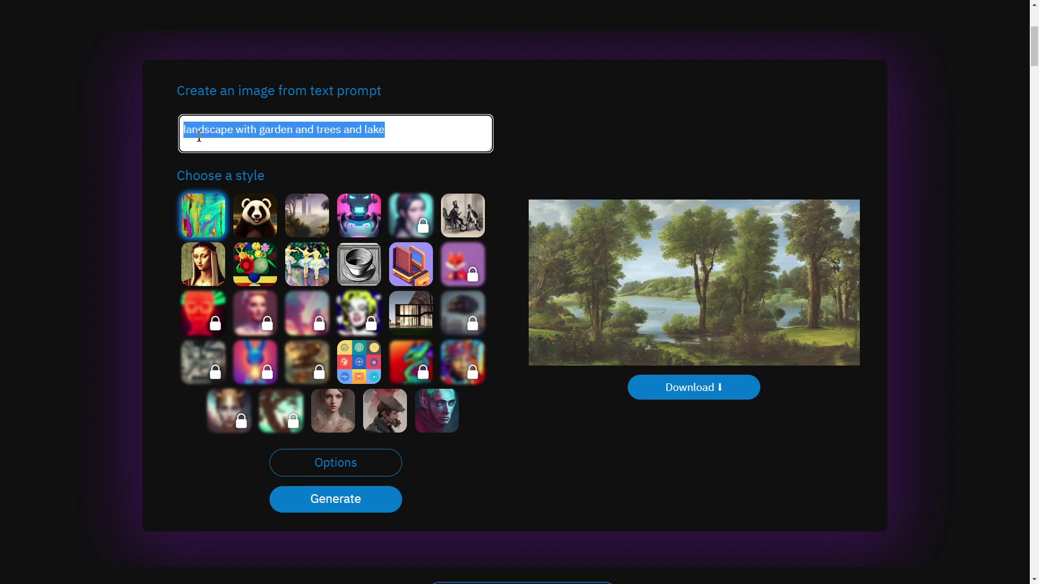
{"action": "type", "text": "rose"}
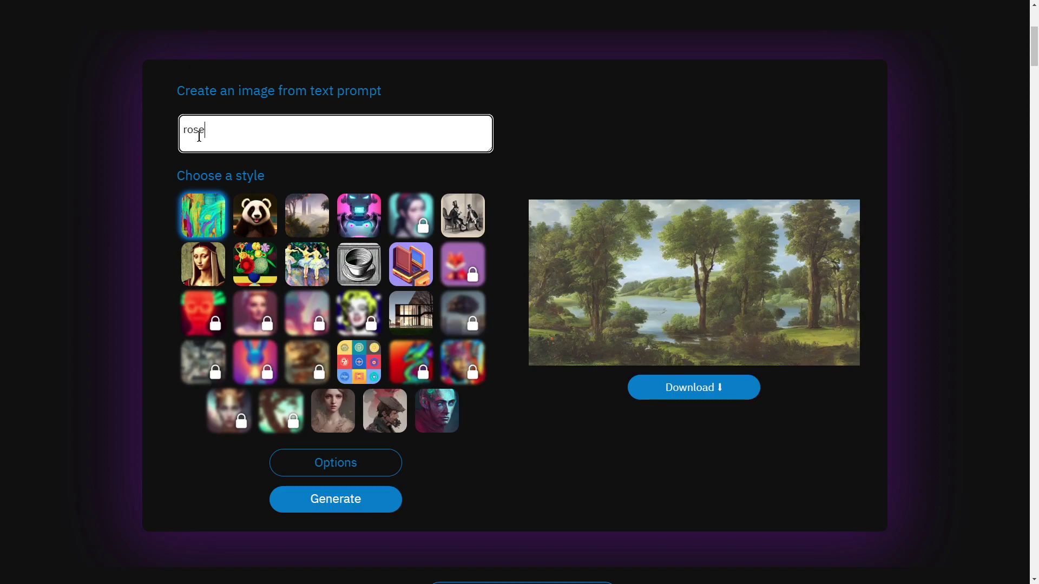
{"action": "type", "text": "s"}
{"action": "left_click", "coordinate": [336, 499]}
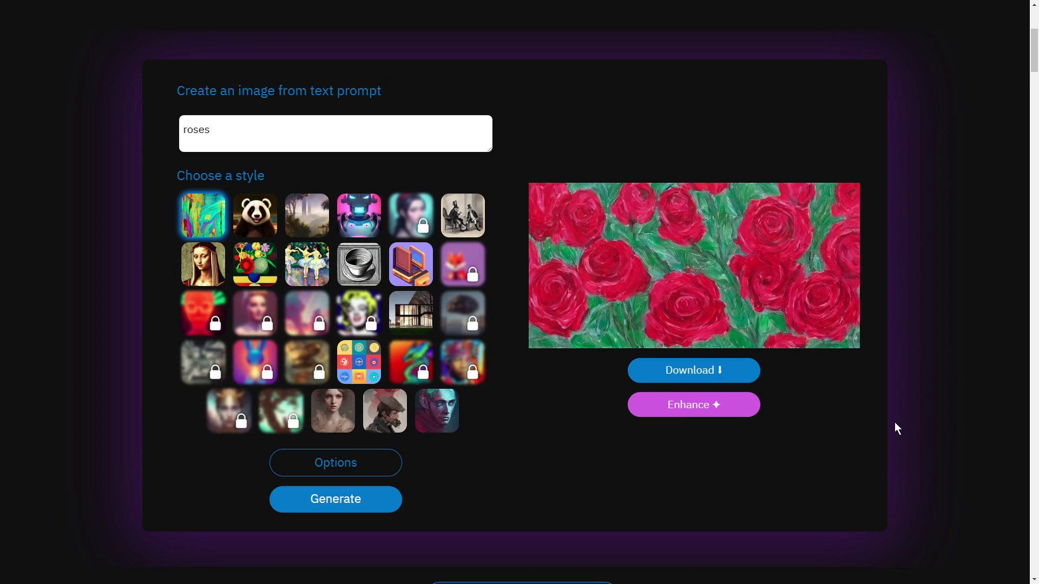
{"action": "left_click", "coordinate": [687, 406]}
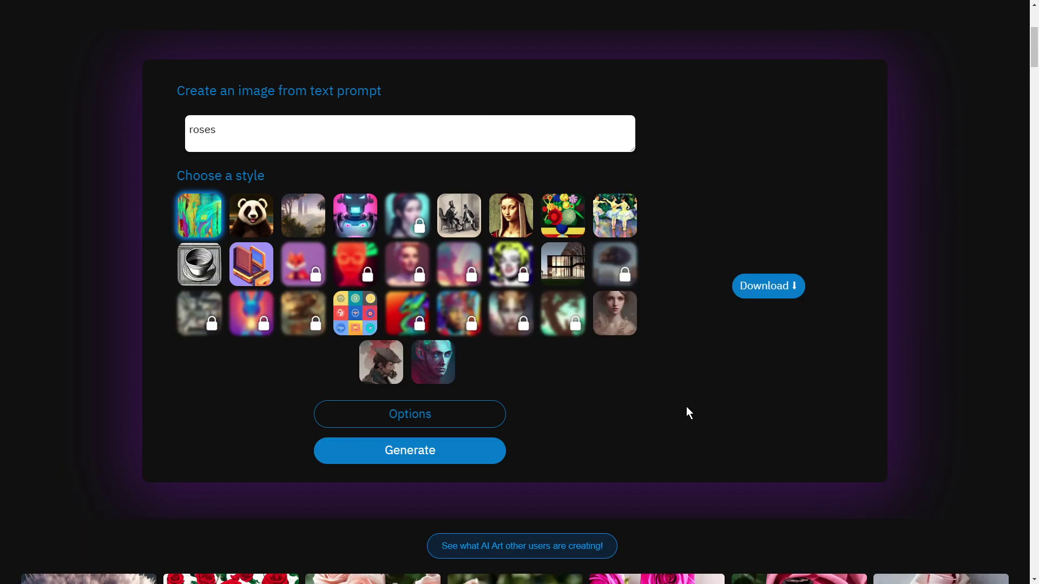
{"action": "mouse_move", "coordinate": [627, 338]}
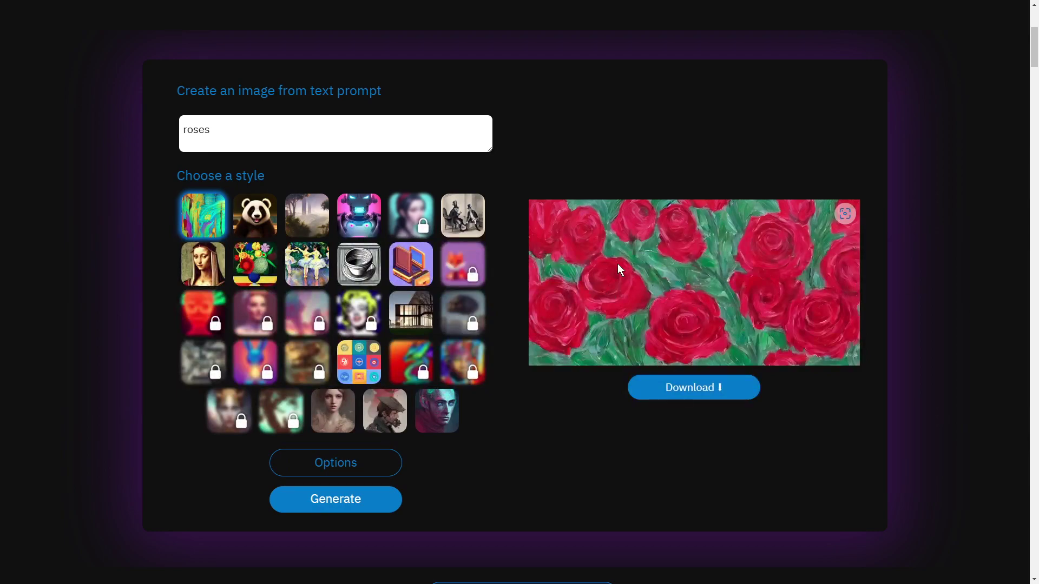
Show the Select shape choices and pick the tall portrait shape for the roses image
{"action": "left_click", "coordinate": [335, 464]}
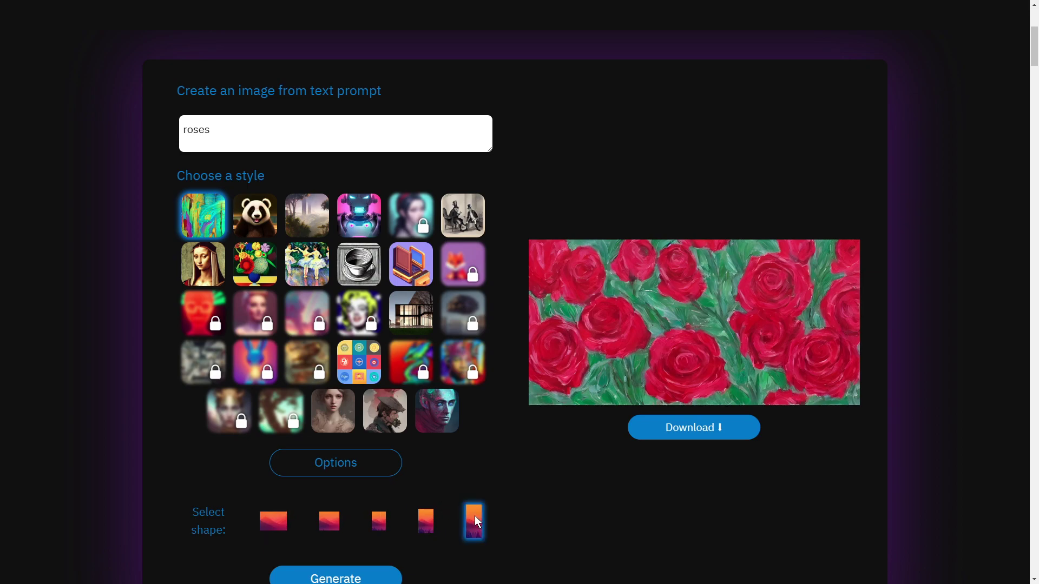
{"action": "scroll", "coordinate": [606, 449], "scroll_direction": "down", "scroll_amount": 1}
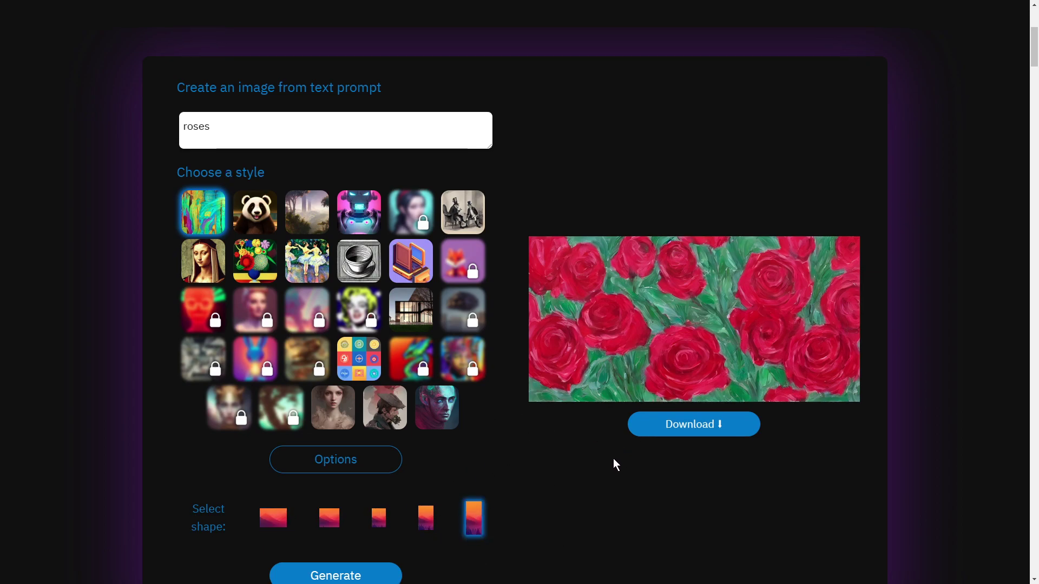
{"action": "scroll", "coordinate": [615, 465], "scroll_direction": "down", "scroll_amount": 2}
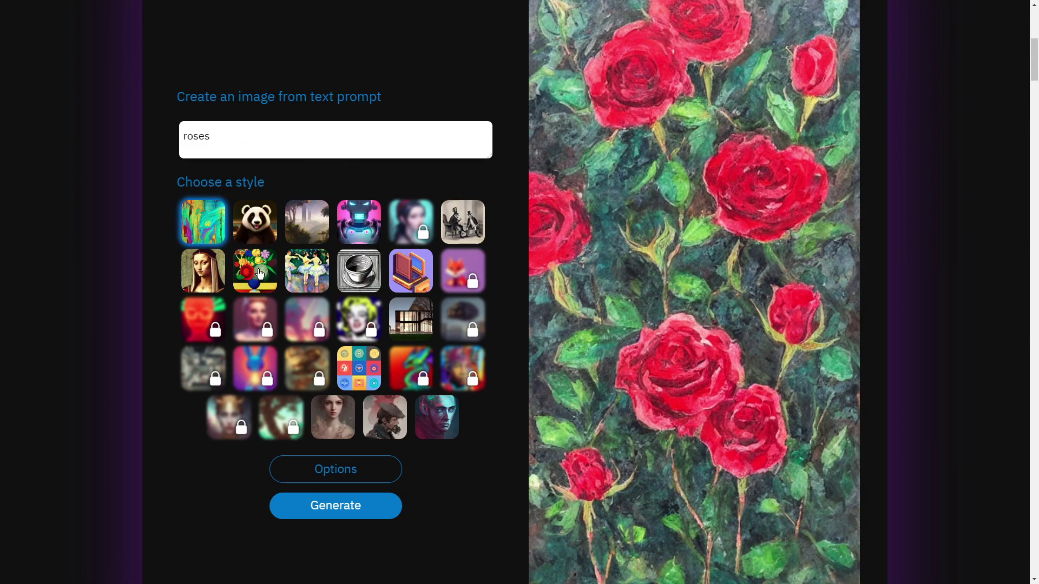
Switch to the abstract flowers style and generate a tall roses painting with geometric shapes
{"action": "left_click", "coordinate": [260, 276]}
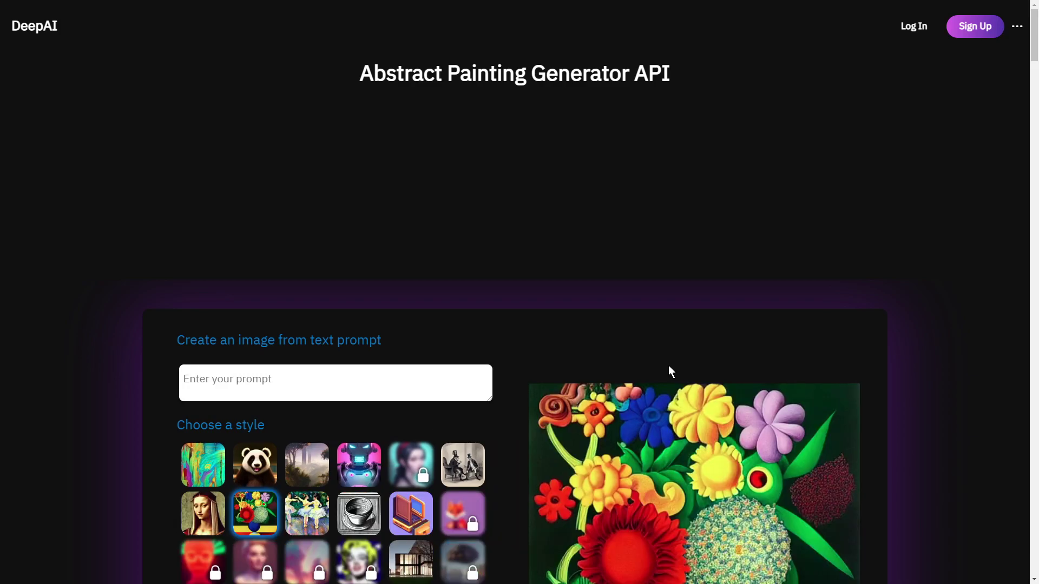
{"action": "scroll", "coordinate": [667, 365], "scroll_direction": "down", "scroll_amount": 5}
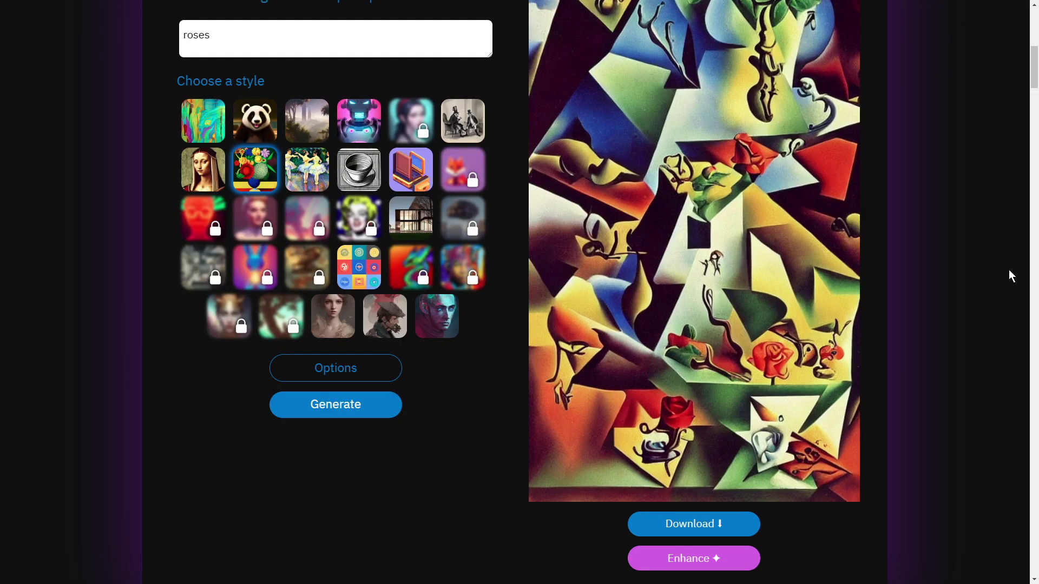
{"action": "scroll", "coordinate": [761, 294], "scroll_direction": "up", "scroll_amount": 2}
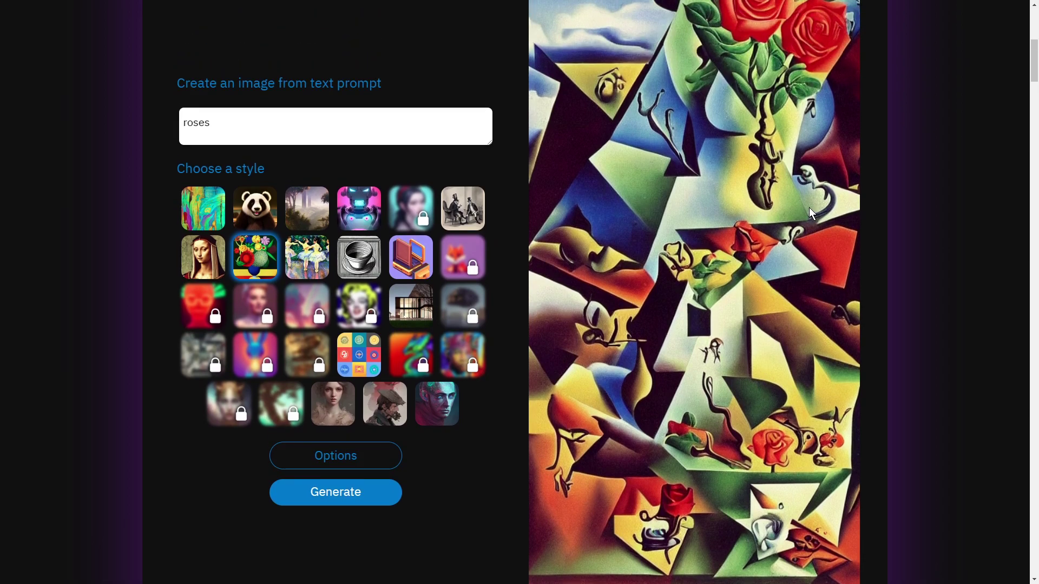
{"action": "scroll", "coordinate": [809, 208], "scroll_direction": "down", "scroll_amount": 2}
{"action": "scroll", "coordinate": [807, 206], "scroll_direction": "up", "scroll_amount": 2}
{"action": "scroll", "coordinate": [840, 173], "scroll_direction": "up", "scroll_amount": 4}
{"action": "scroll", "coordinate": [831, 184], "scroll_direction": "down", "scroll_amount": 2}
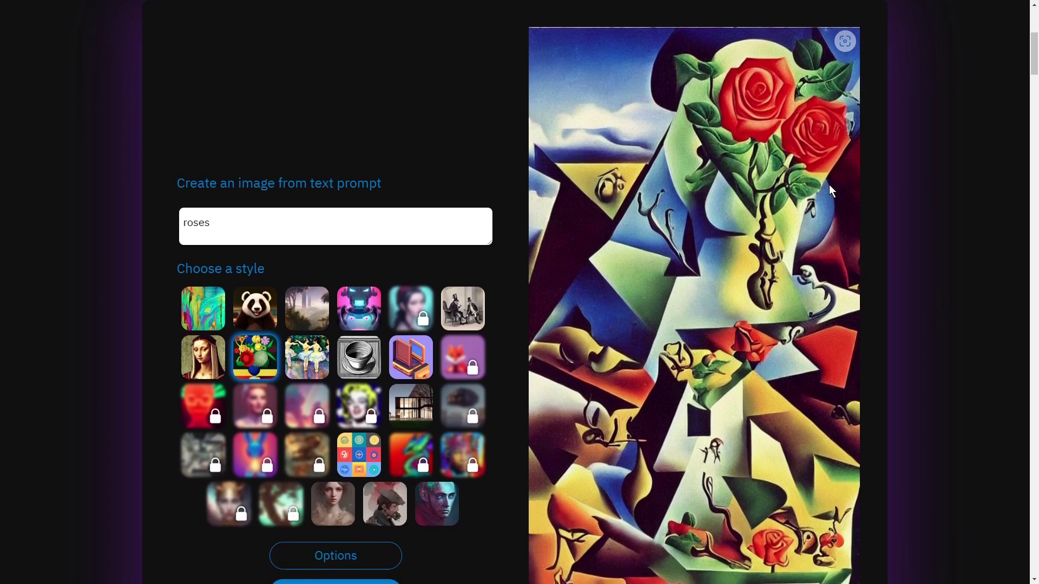
{"action": "scroll", "coordinate": [831, 189], "scroll_direction": "down", "scroll_amount": 2}
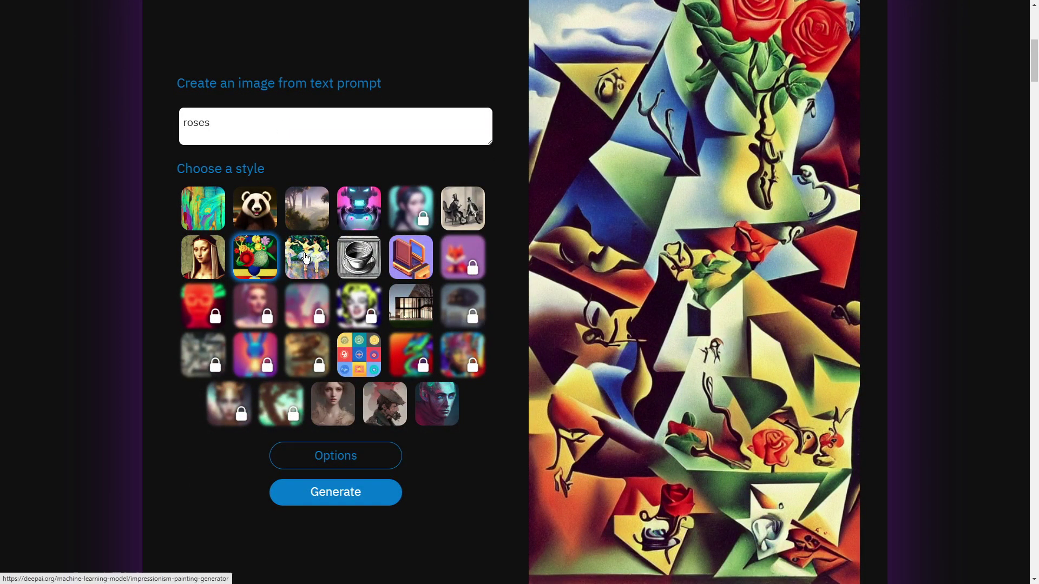
Switch to the Impressionism style and enter 'roses' for a tall roses-in-a-vase painting
{"action": "left_click", "coordinate": [306, 259]}
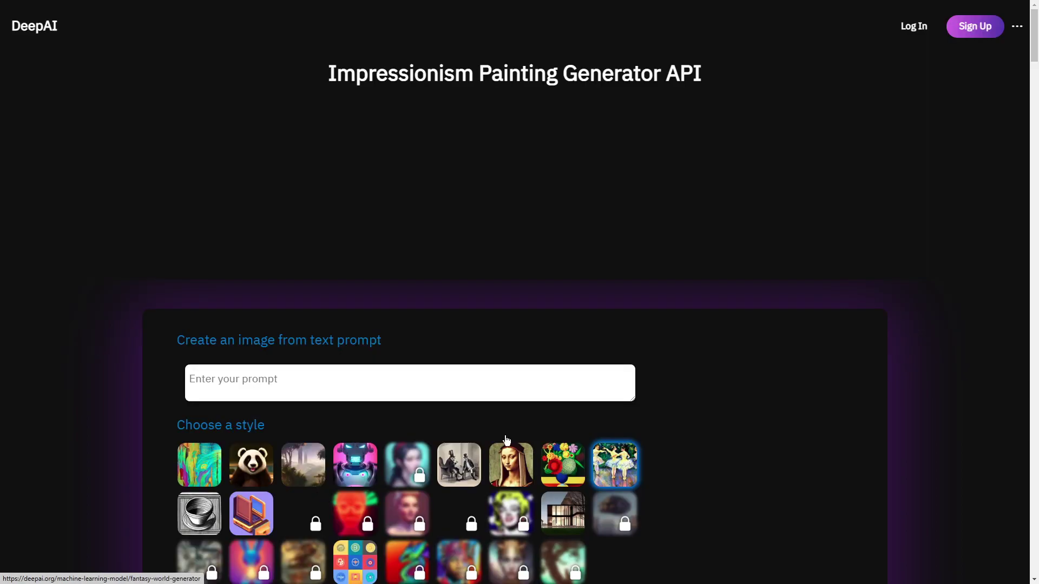
{"action": "scroll", "coordinate": [631, 366], "scroll_direction": "down", "scroll_amount": 2}
{"action": "scroll", "coordinate": [631, 366], "scroll_direction": "down", "scroll_amount": 3}
{"action": "type", "text": "roses"}
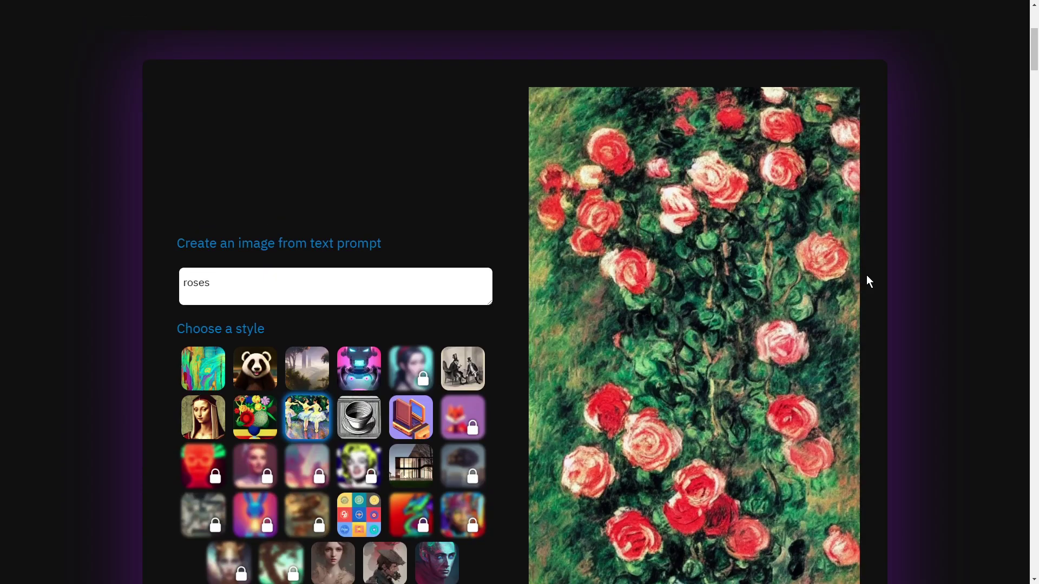
{"action": "scroll", "coordinate": [866, 275], "scroll_direction": "down", "scroll_amount": 2}
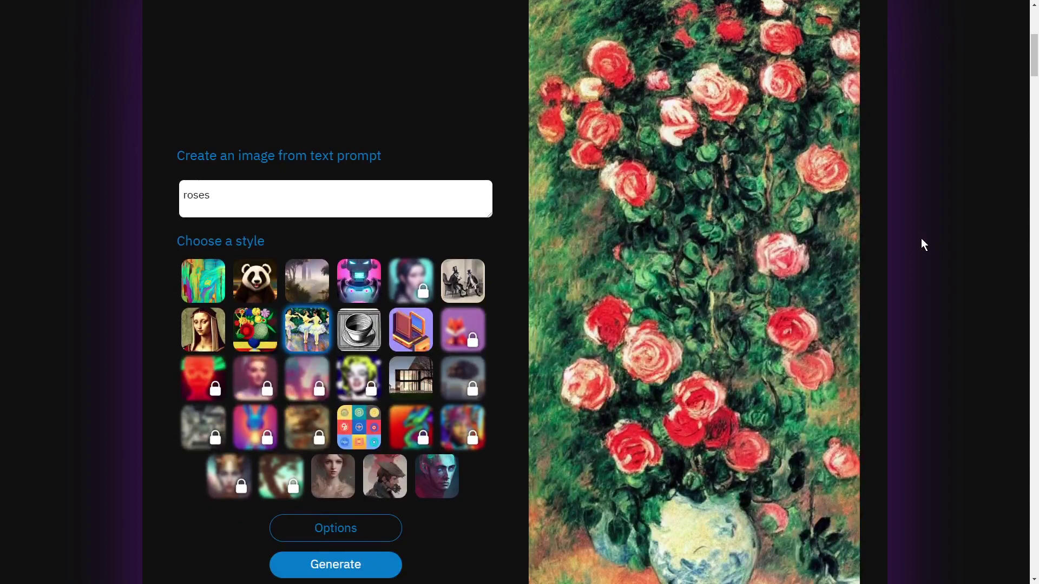
{"action": "scroll", "coordinate": [921, 239], "scroll_direction": "down", "scroll_amount": 2}
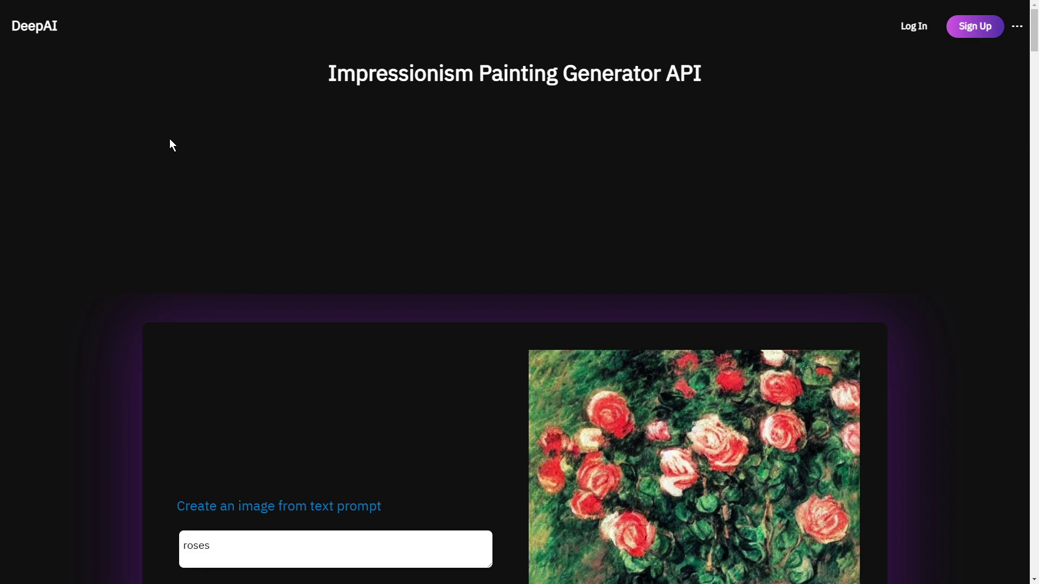
{"action": "scroll", "coordinate": [505, 501], "scroll_direction": "down", "scroll_amount": 6}
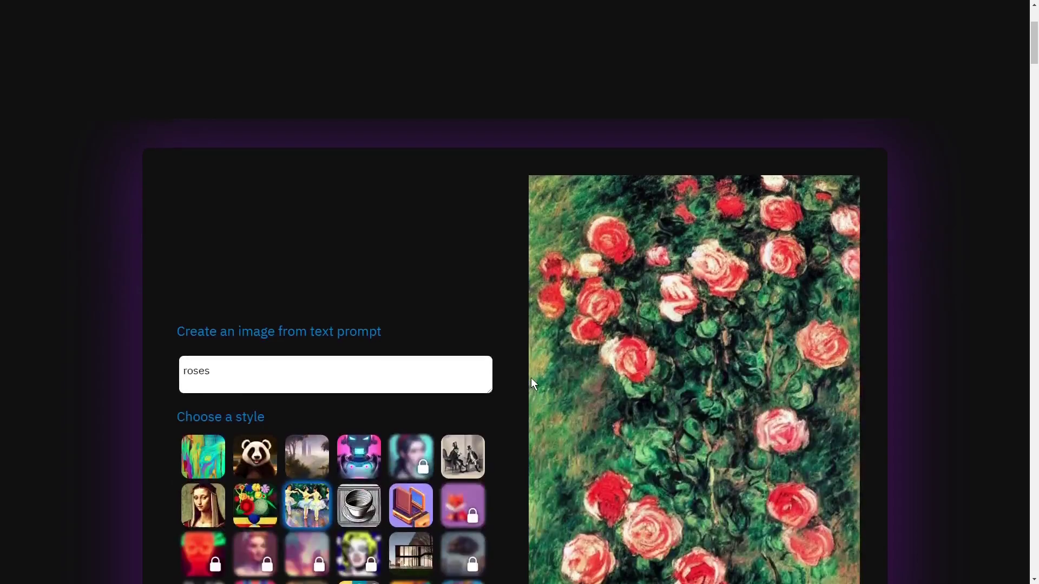
{"action": "scroll", "coordinate": [530, 377], "scroll_direction": "down", "scroll_amount": 2}
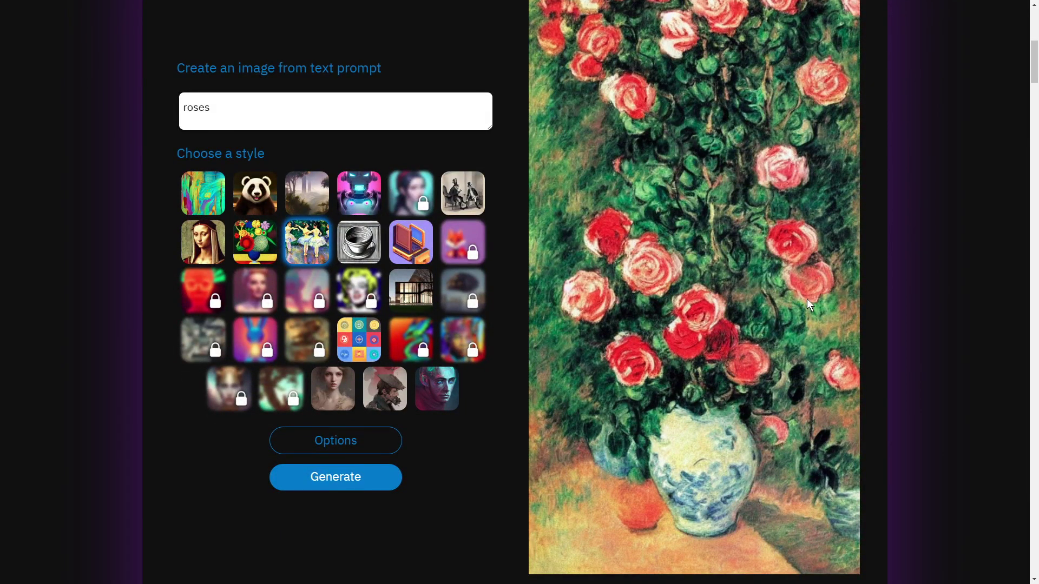
{"action": "scroll", "coordinate": [809, 303], "scroll_direction": "up", "scroll_amount": 2}
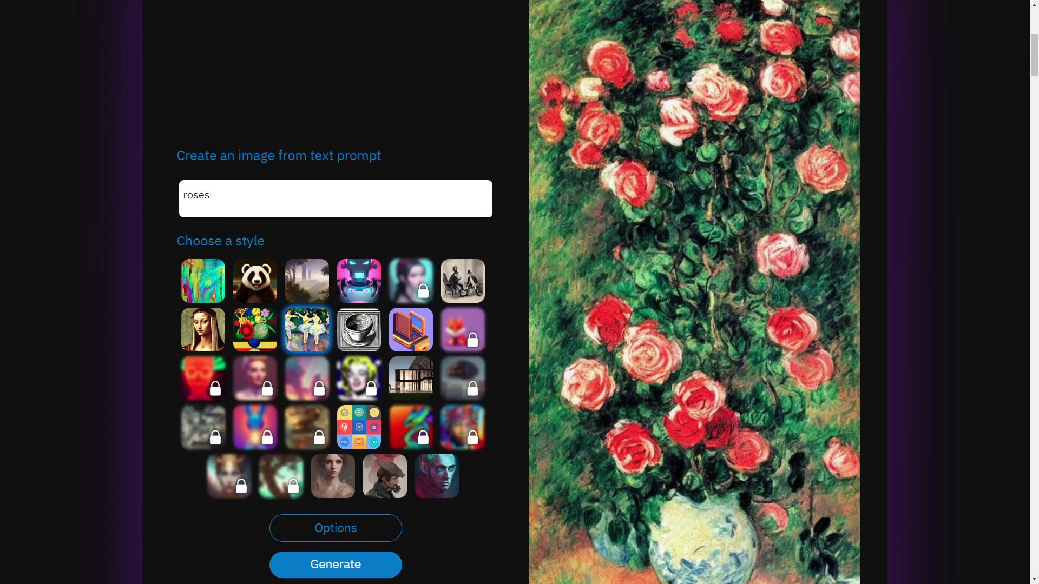